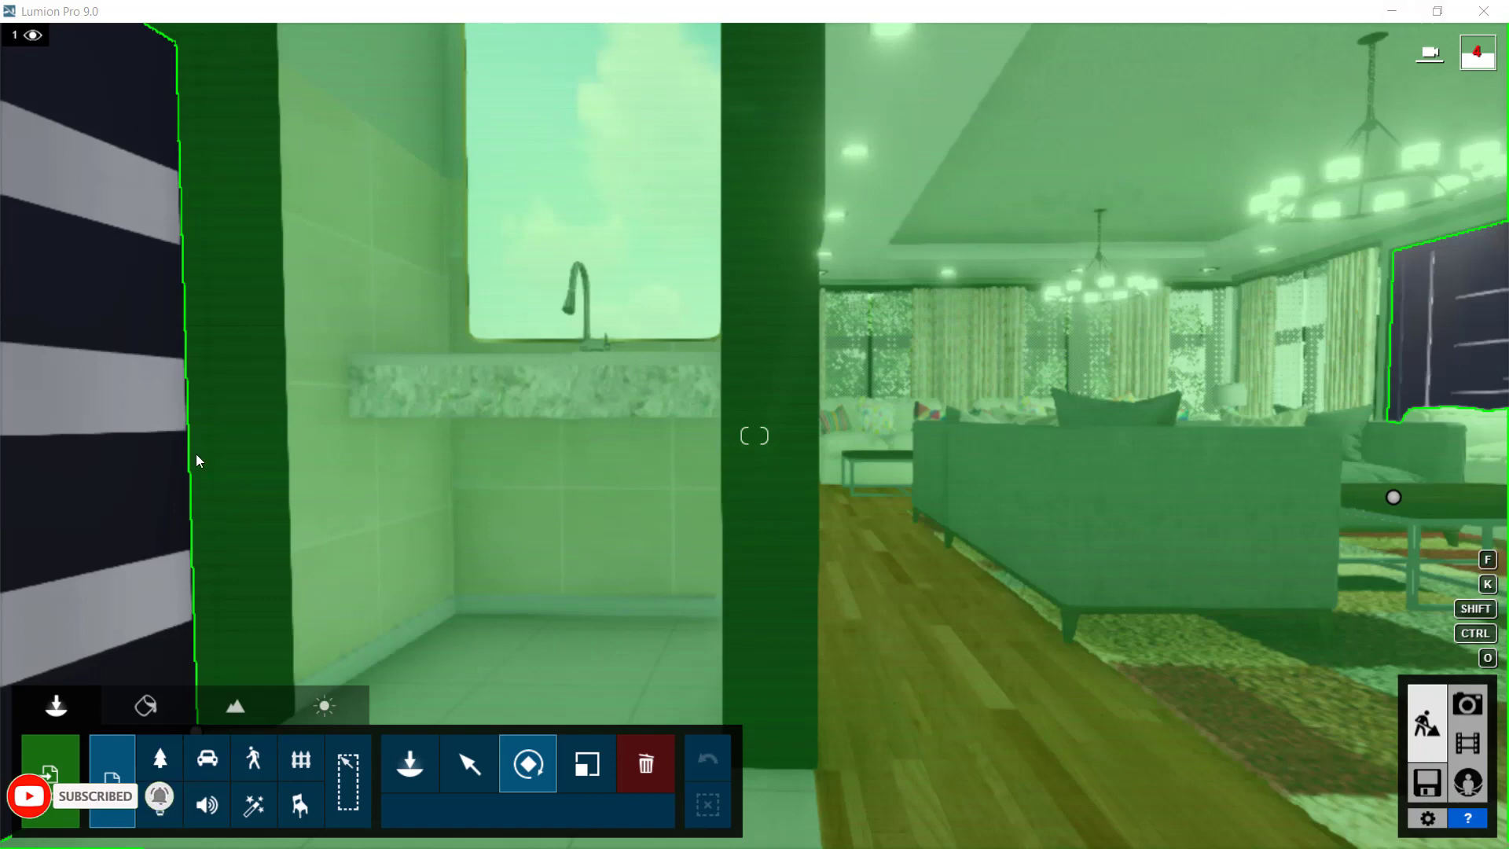
Strafe left and move forward until the sink alcove and mirror are centred in view.
{"action": "left_click", "coordinate": [471, 767]}
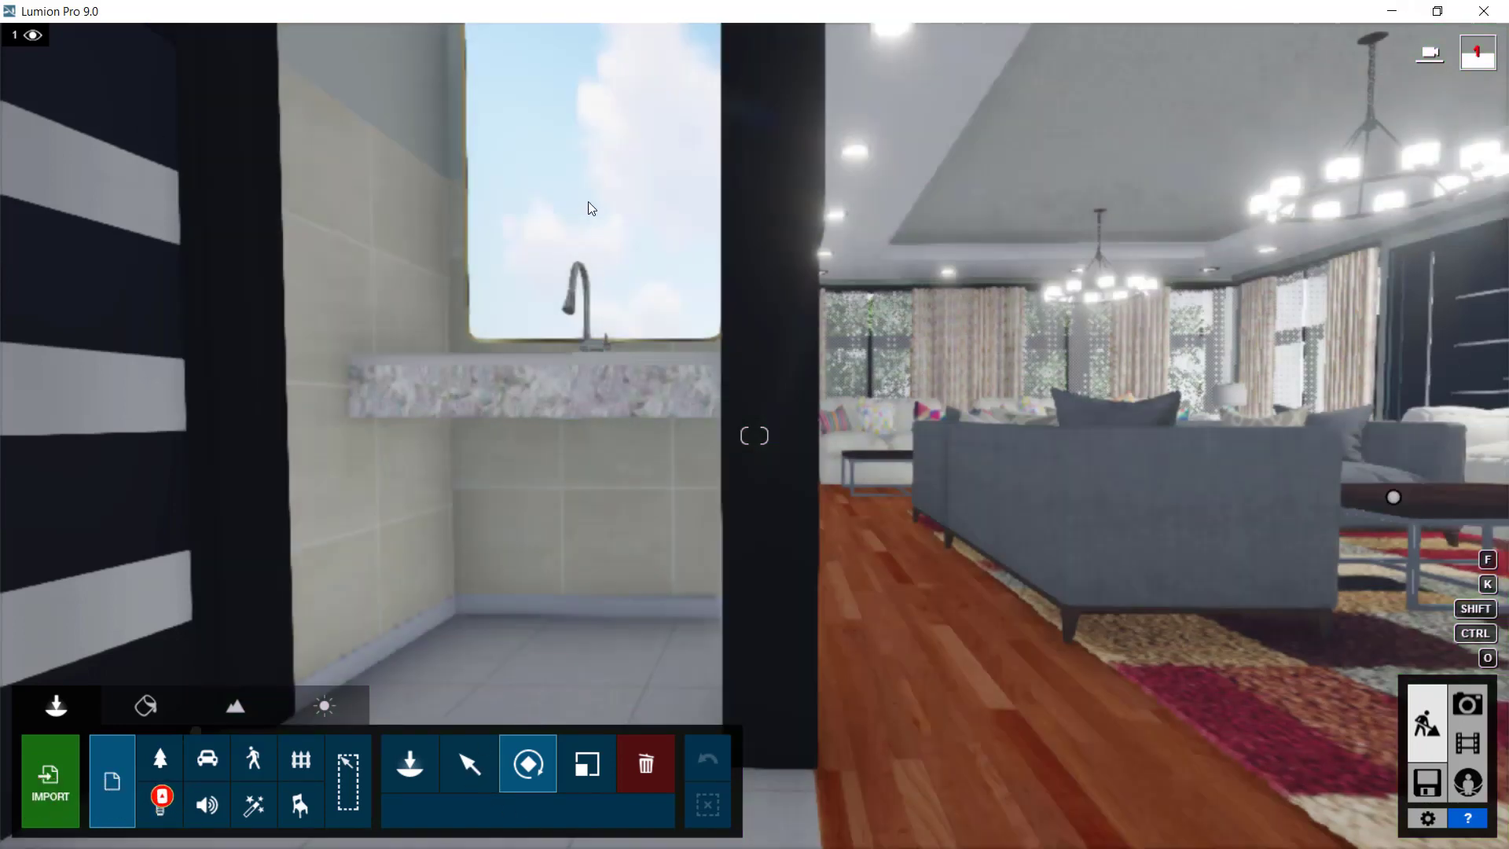
{"action": "key", "text": "d"}
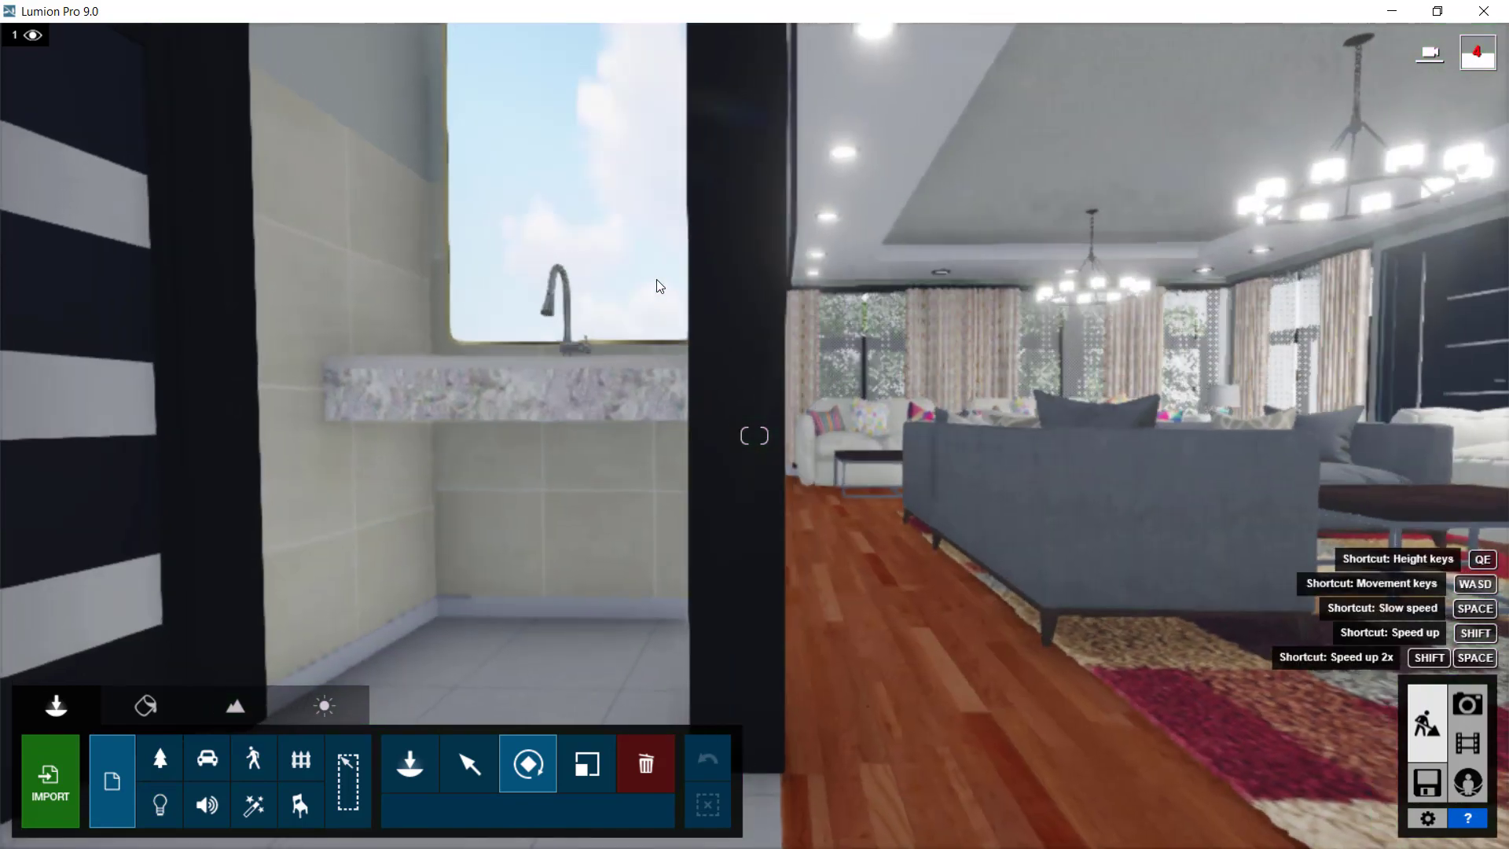
{"action": "key", "text": "a"}
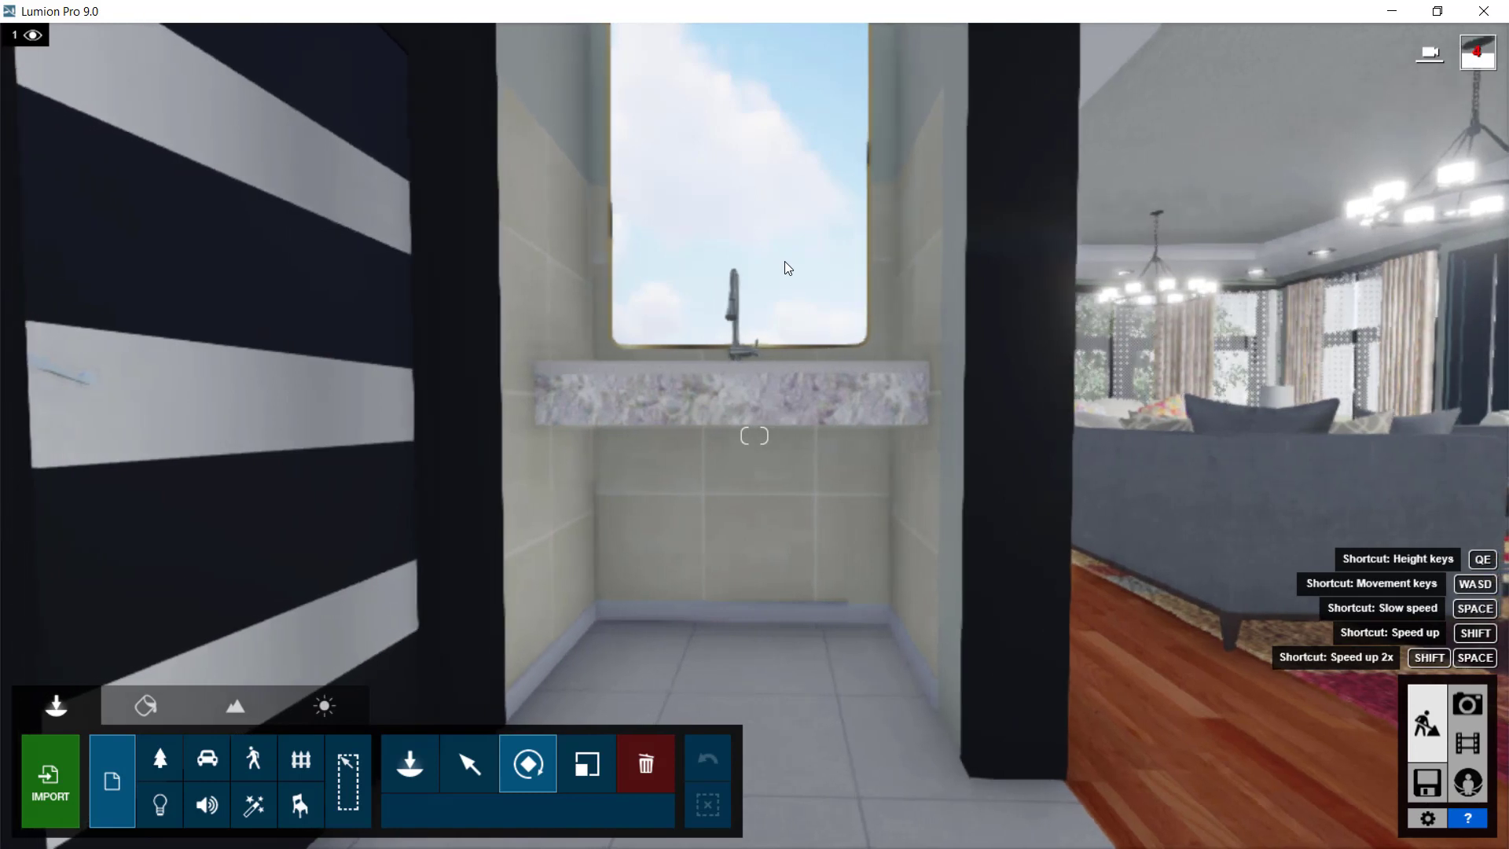
{"action": "key", "text": "w"}
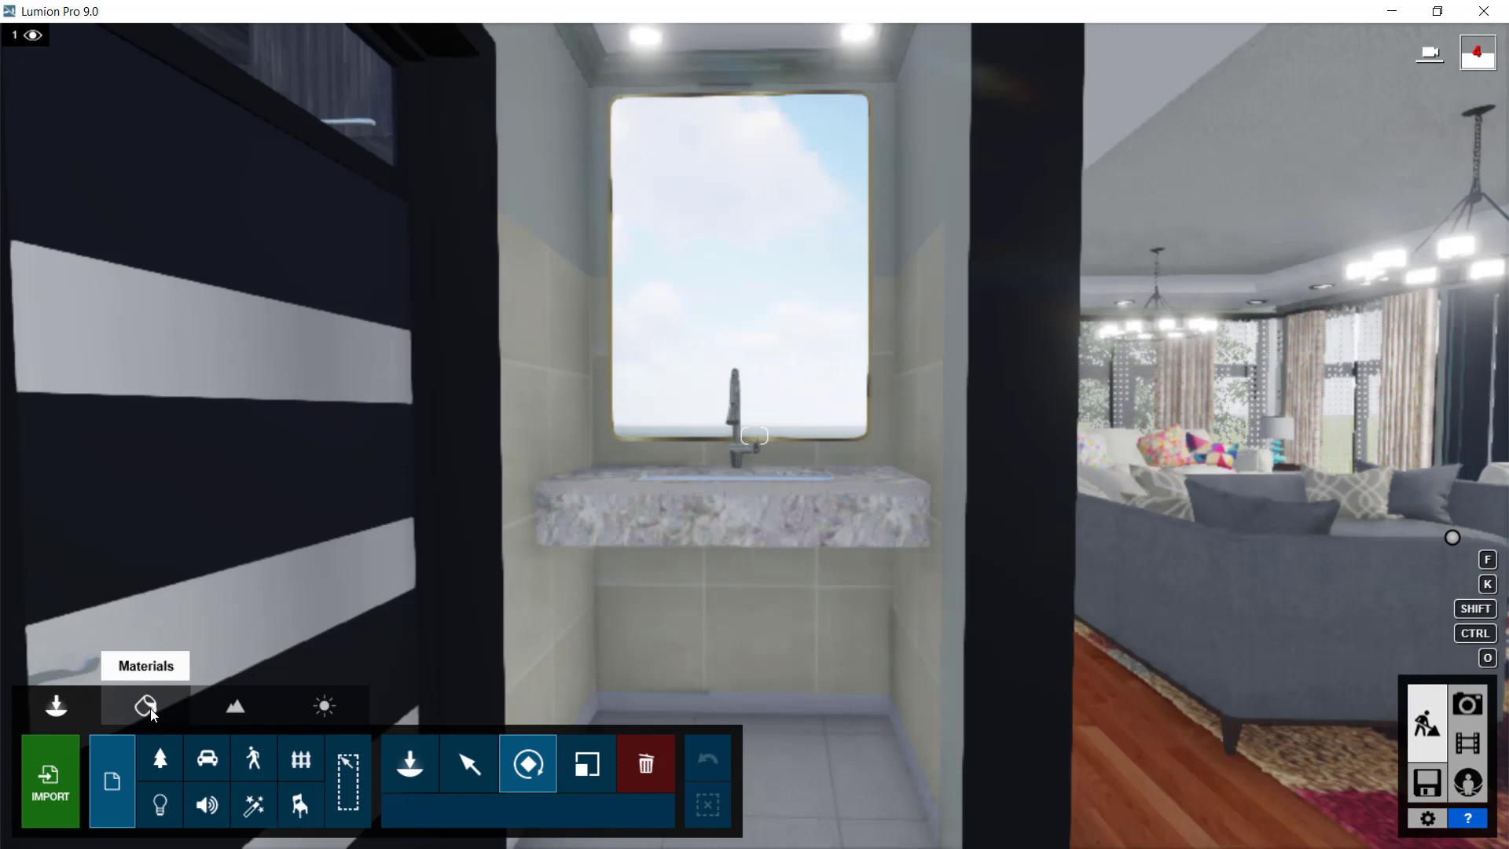
In the Materials tab, select the vanity mirror and open its Custom material library.
{"action": "left_click", "coordinate": [173, 702]}
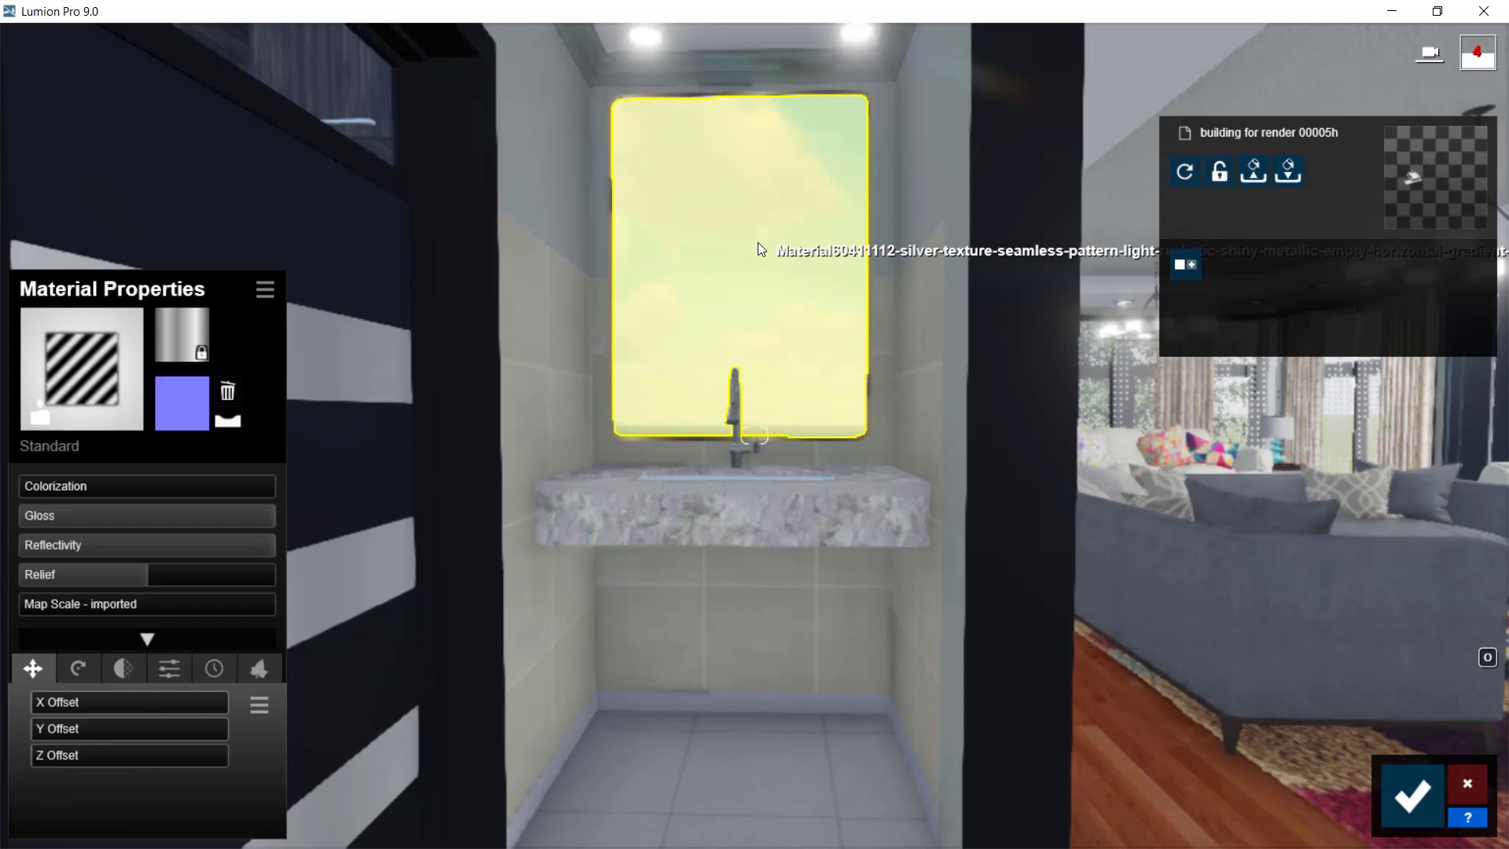
{"action": "left_click", "coordinate": [41, 407]}
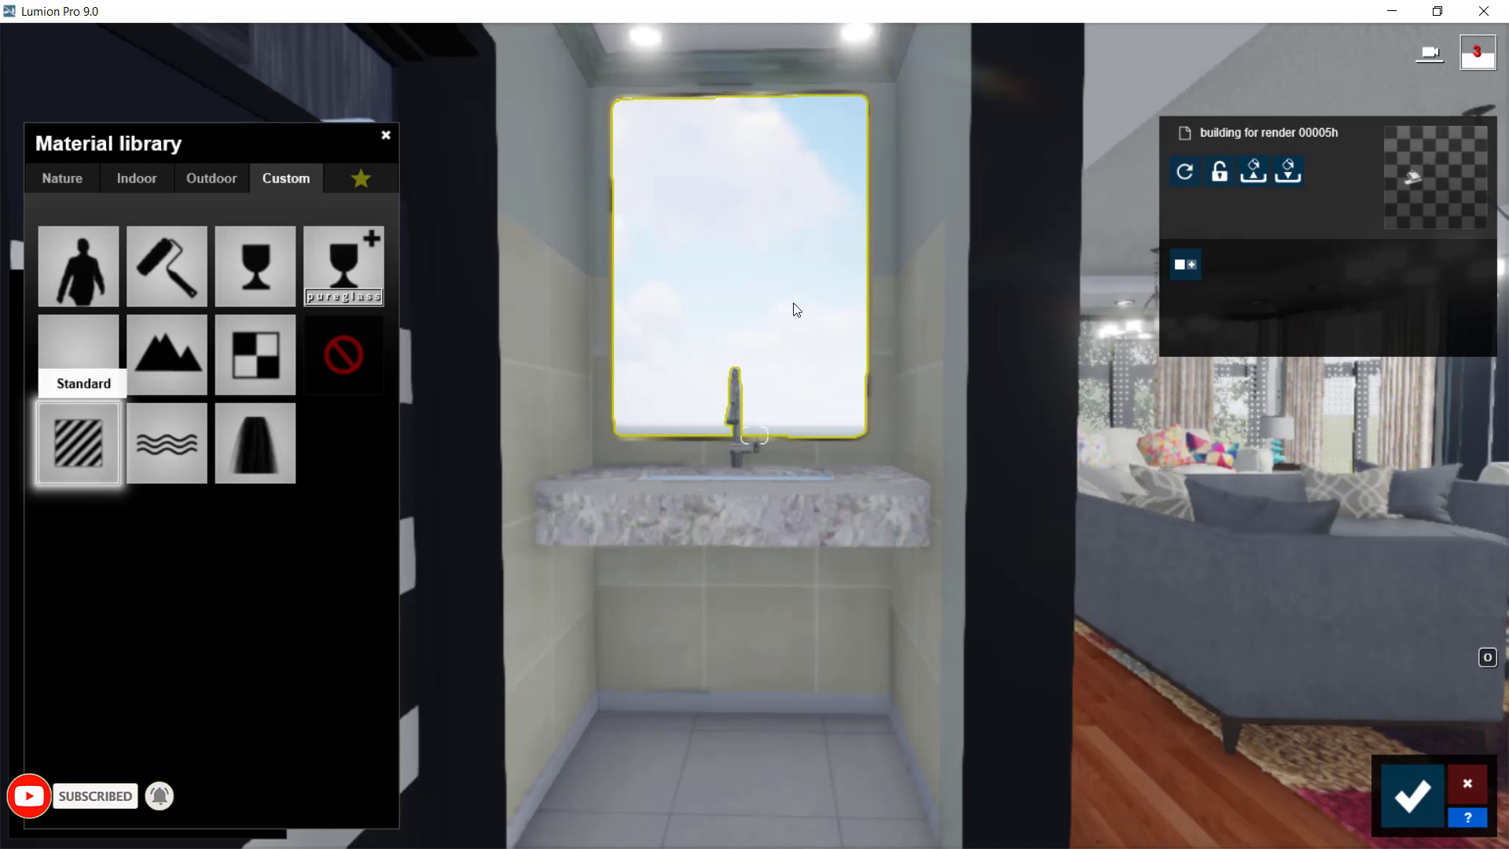
Apply a Standard material to the mirror with Reflectivity and Gloss at 2.0, then save.
{"action": "left_click", "coordinate": [79, 443]}
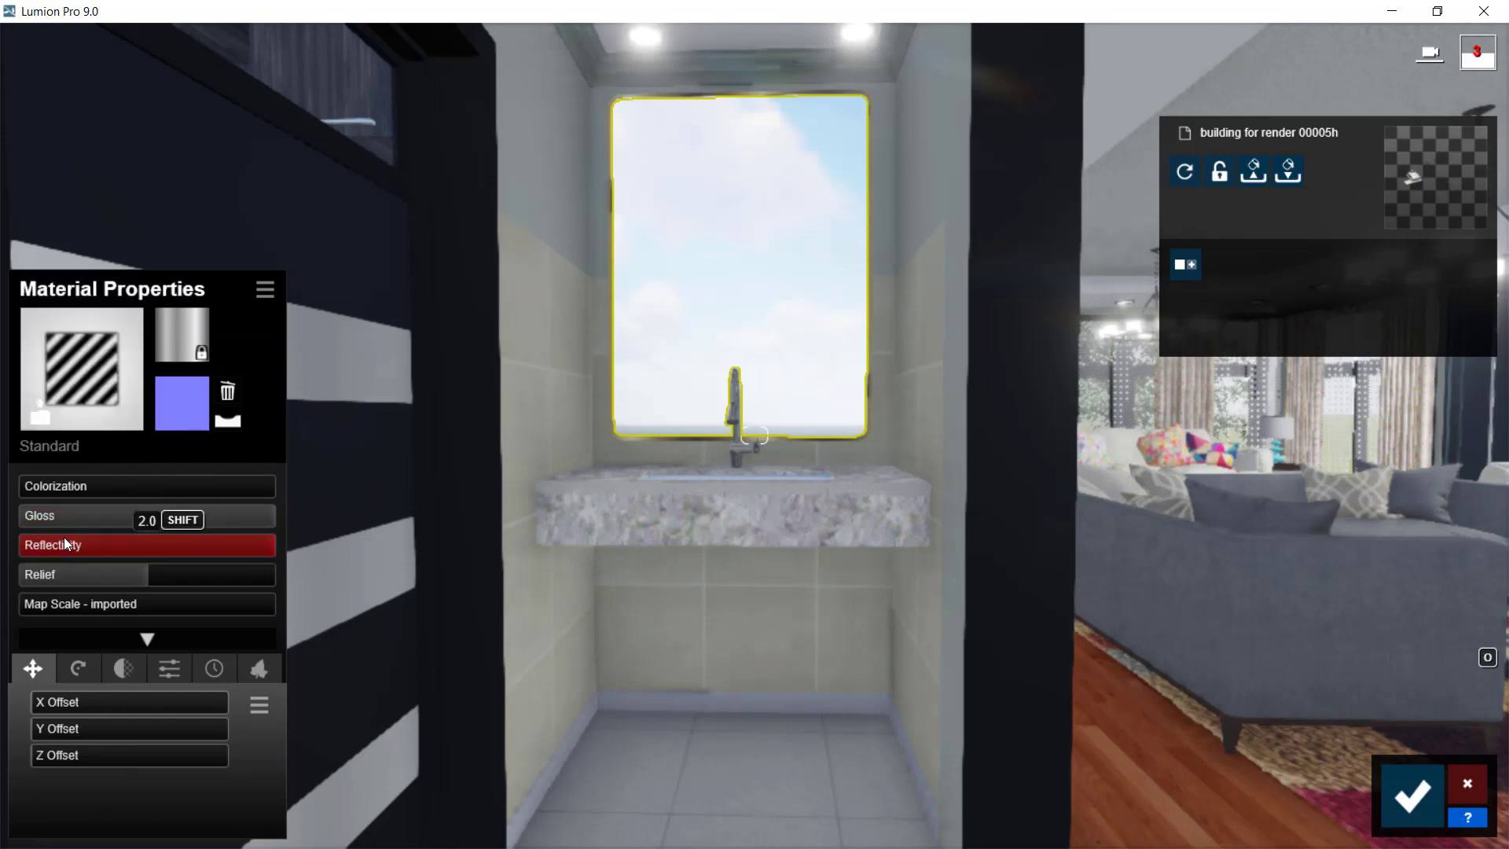
{"action": "left_click_drag", "start_coordinate": [191, 547], "coordinate": [337, 545]}
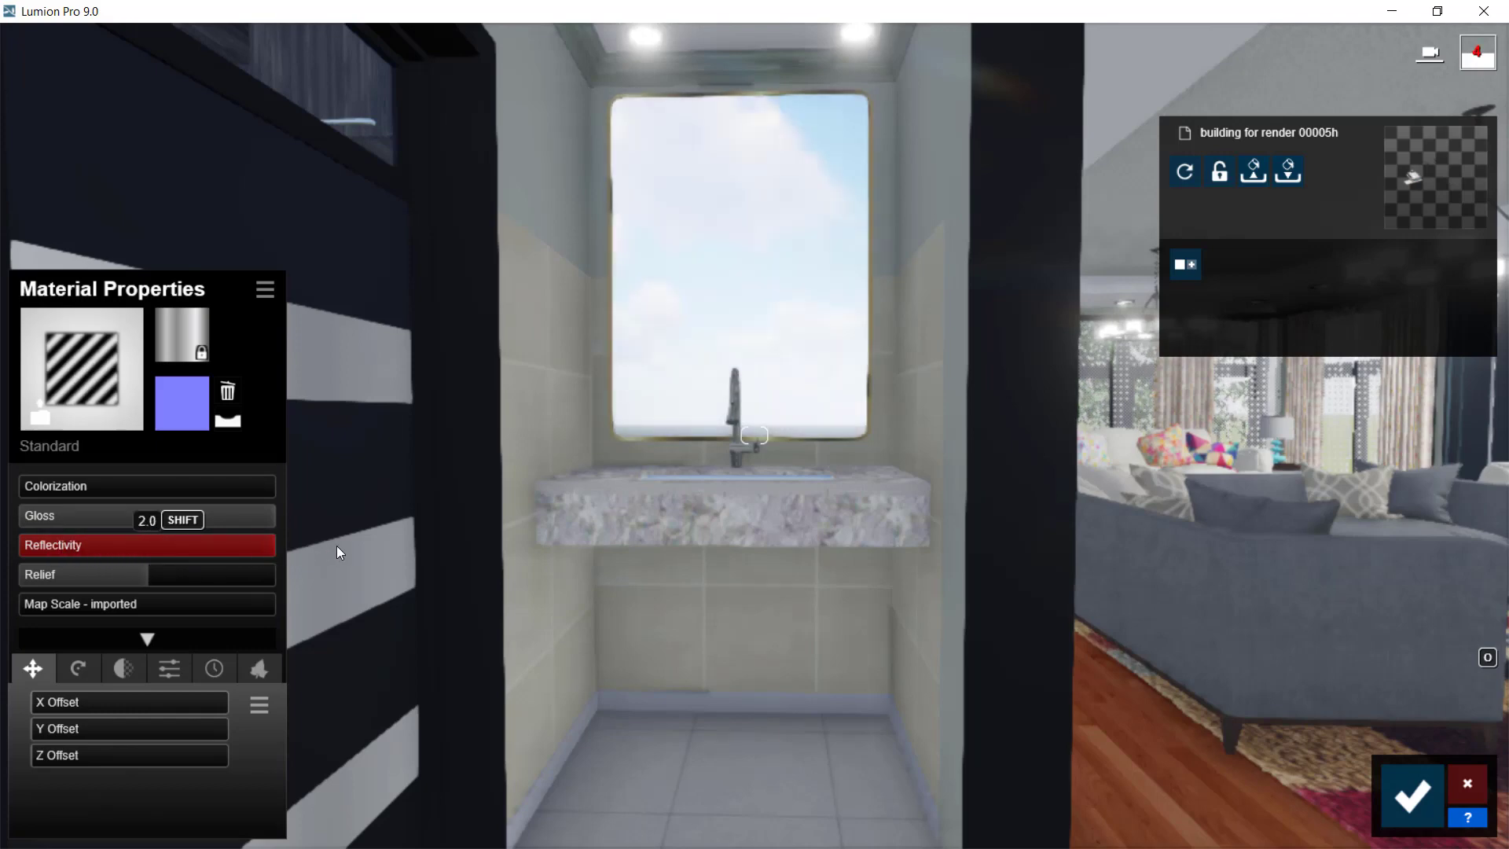
{"action": "left_click", "coordinate": [82, 516]}
{"action": "mouse_move", "coordinate": [82, 516]}
{"action": "left_mouse_down"}
{"action": "mouse_move", "coordinate": [288, 509]}
{"action": "mouse_move", "coordinate": [77, 520]}
{"action": "left_mouse_up"}
{"action": "mouse_move", "coordinate": [277, 533]}
{"action": "left_mouse_down"}
{"action": "mouse_move", "coordinate": [323, 535]}
{"action": "mouse_move", "coordinate": [262, 549]}
{"action": "mouse_move", "coordinate": [294, 544]}
{"action": "mouse_move", "coordinate": [293, 513]}
{"action": "left_mouse_up"}
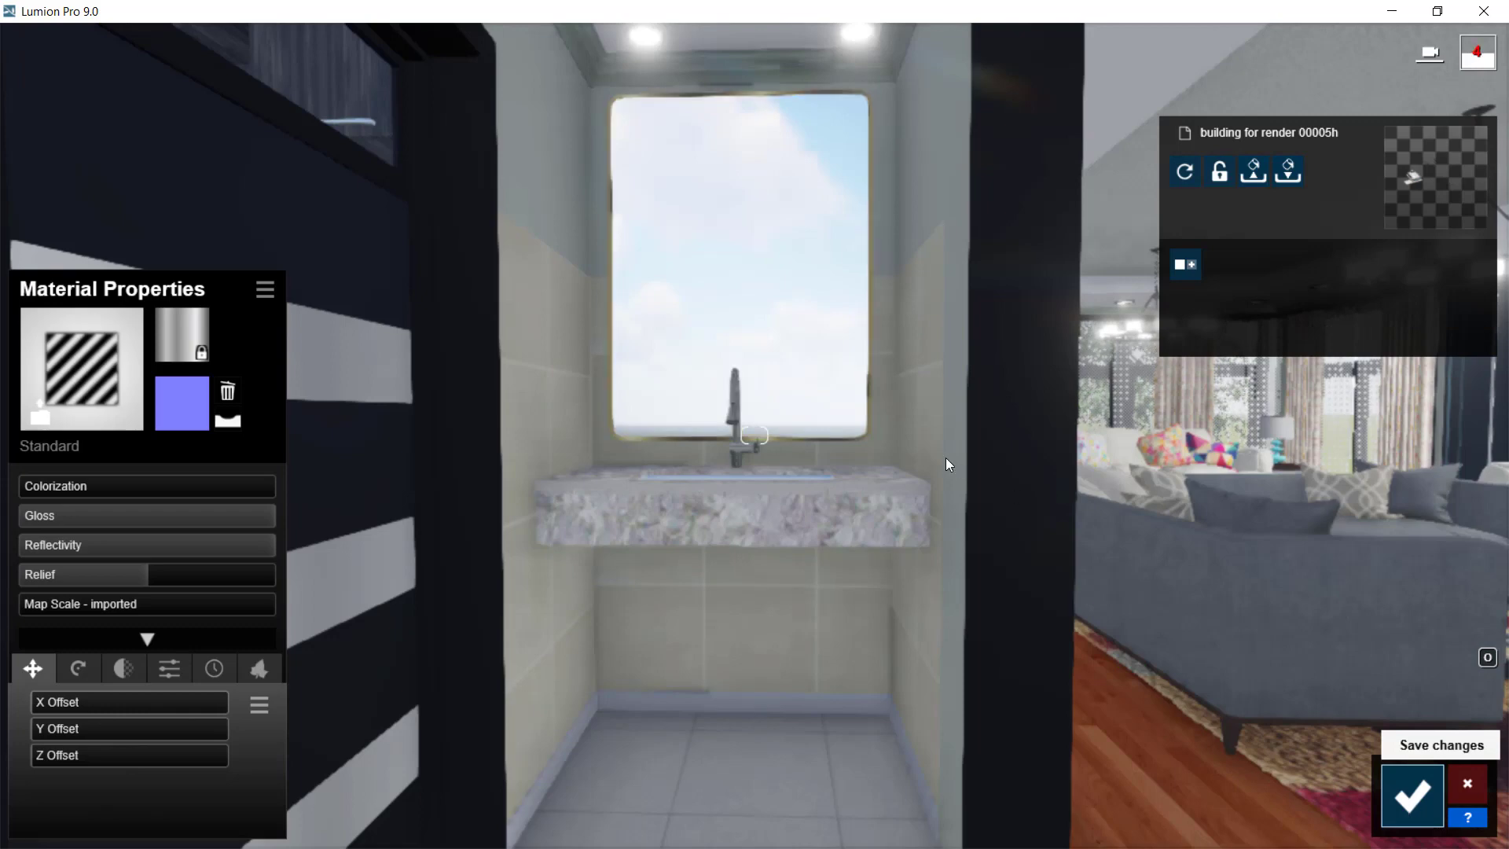
{"action": "left_click", "coordinate": [1412, 795]}
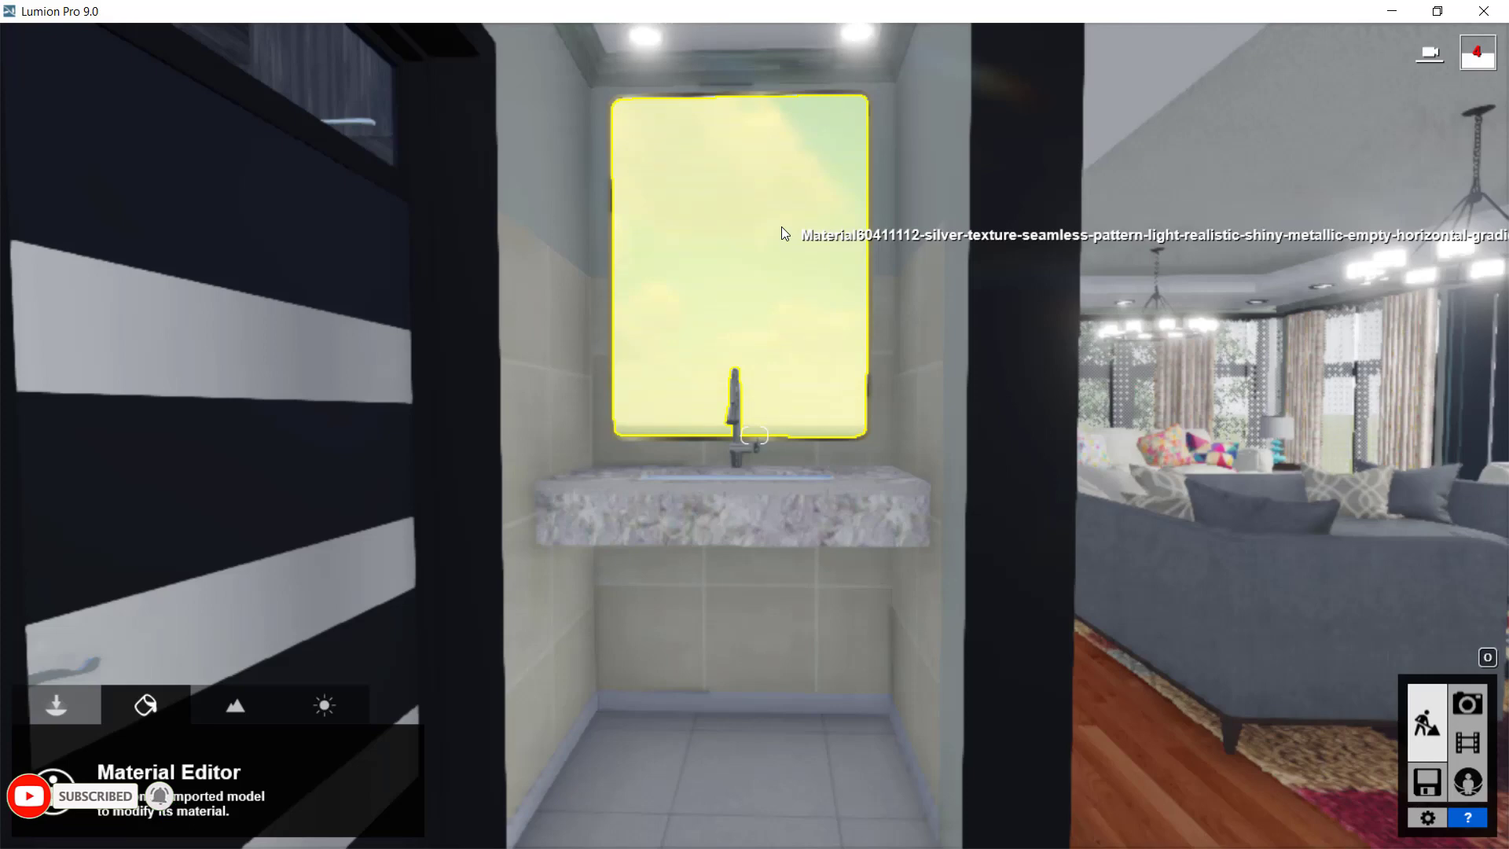
Switch from build mode to Movie mode.
{"action": "left_click", "coordinate": [1468, 745]}
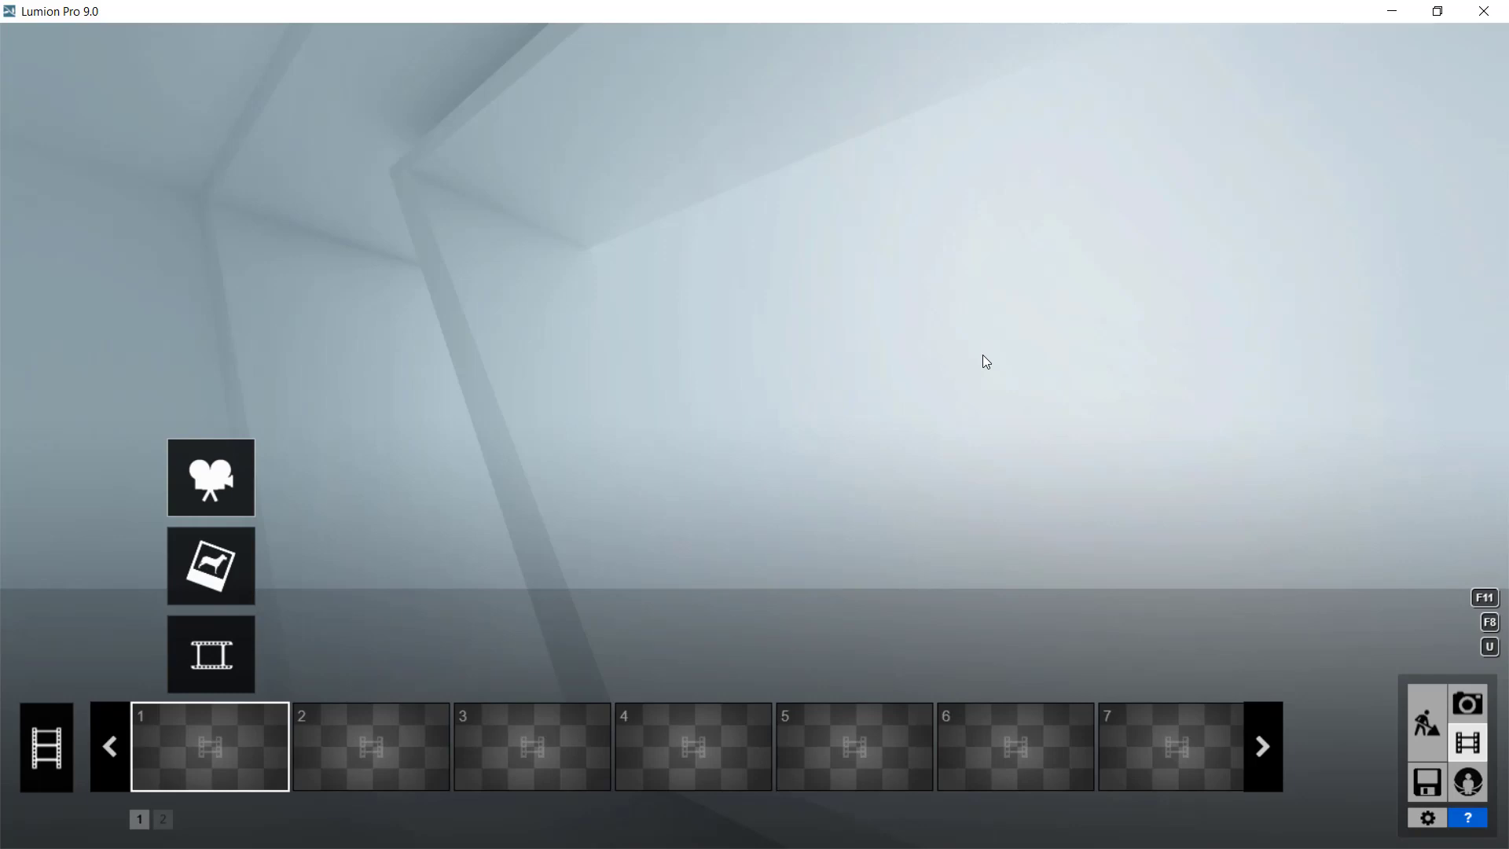
Record a new clip facing the sink, raising the duration to 5.6 s, and take the keyframe photo.
{"action": "left_click", "coordinate": [210, 477]}
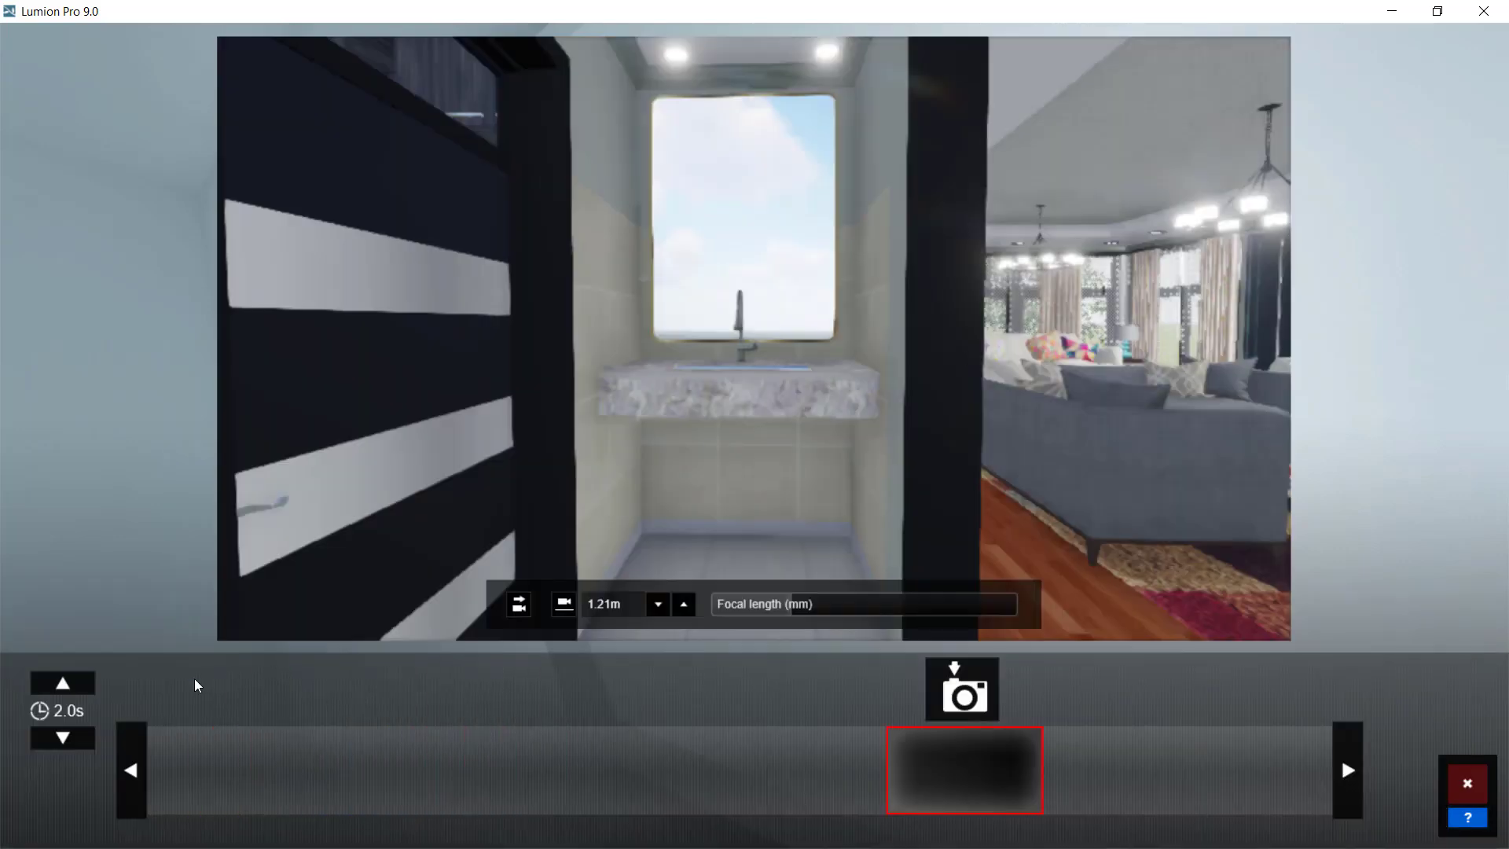
{"action": "left_click", "coordinate": [63, 683]}
{"action": "left_click", "coordinate": [63, 683]}
{"action": "left_click", "coordinate": [63, 683]}
{"action": "left_click", "coordinate": [63, 683]}
{"action": "left_click", "coordinate": [63, 683]}
{"action": "left_click", "coordinate": [63, 683]}
{"action": "left_click", "coordinate": [63, 683]}
{"action": "left_click", "coordinate": [63, 683]}
{"action": "left_click", "coordinate": [63, 683]}
{"action": "left_click", "coordinate": [63, 683]}
{"action": "left_click", "coordinate": [63, 682]}
{"action": "left_click", "coordinate": [63, 683]}
{"action": "left_click", "coordinate": [63, 683]}
{"action": "left_click", "coordinate": [63, 683]}
{"action": "left_click", "coordinate": [62, 683]}
{"action": "left_click", "coordinate": [63, 683]}
{"action": "left_click", "coordinate": [63, 683]}
{"action": "left_click", "coordinate": [63, 683]}
{"action": "left_click", "coordinate": [63, 683]}
{"action": "left_click", "coordinate": [63, 683]}
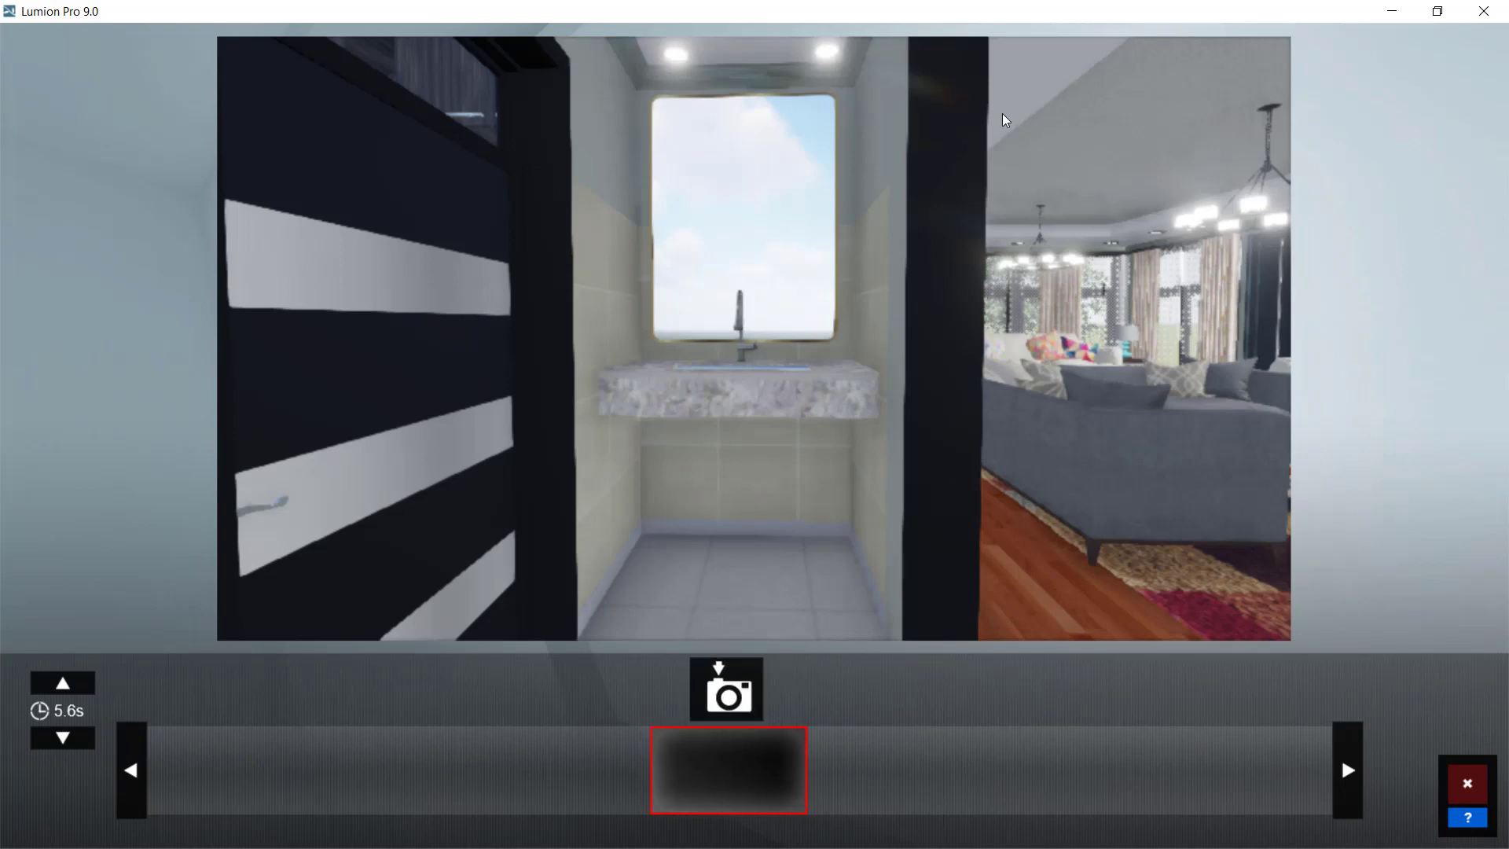
{"action": "left_click", "coordinate": [744, 703]}
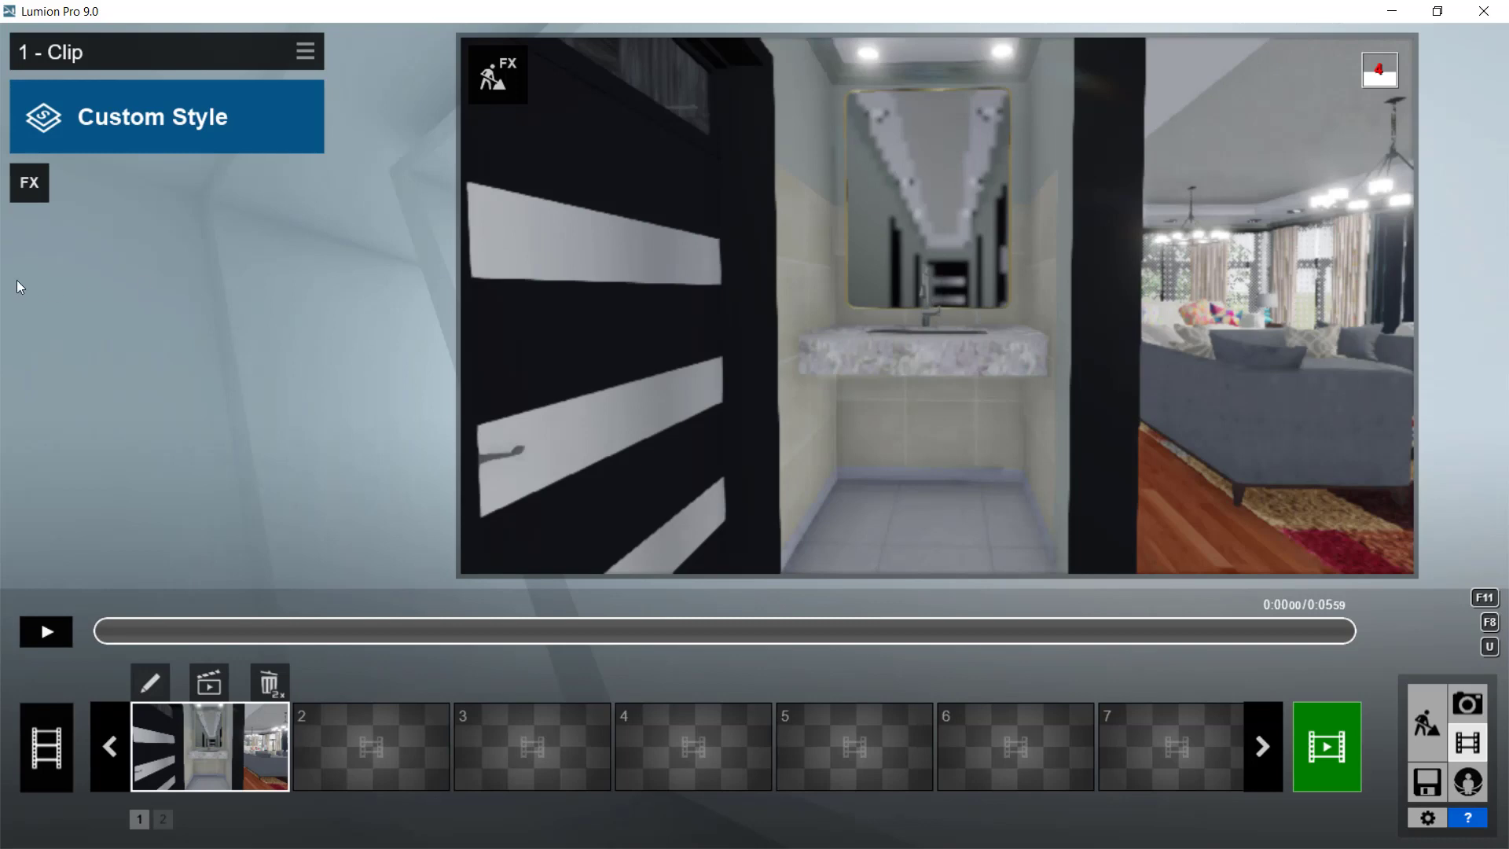
Add the Light and Shadow Reflection effect to clip 1 and switch speedray Reflections on.
{"action": "left_click", "coordinate": [28, 188]}
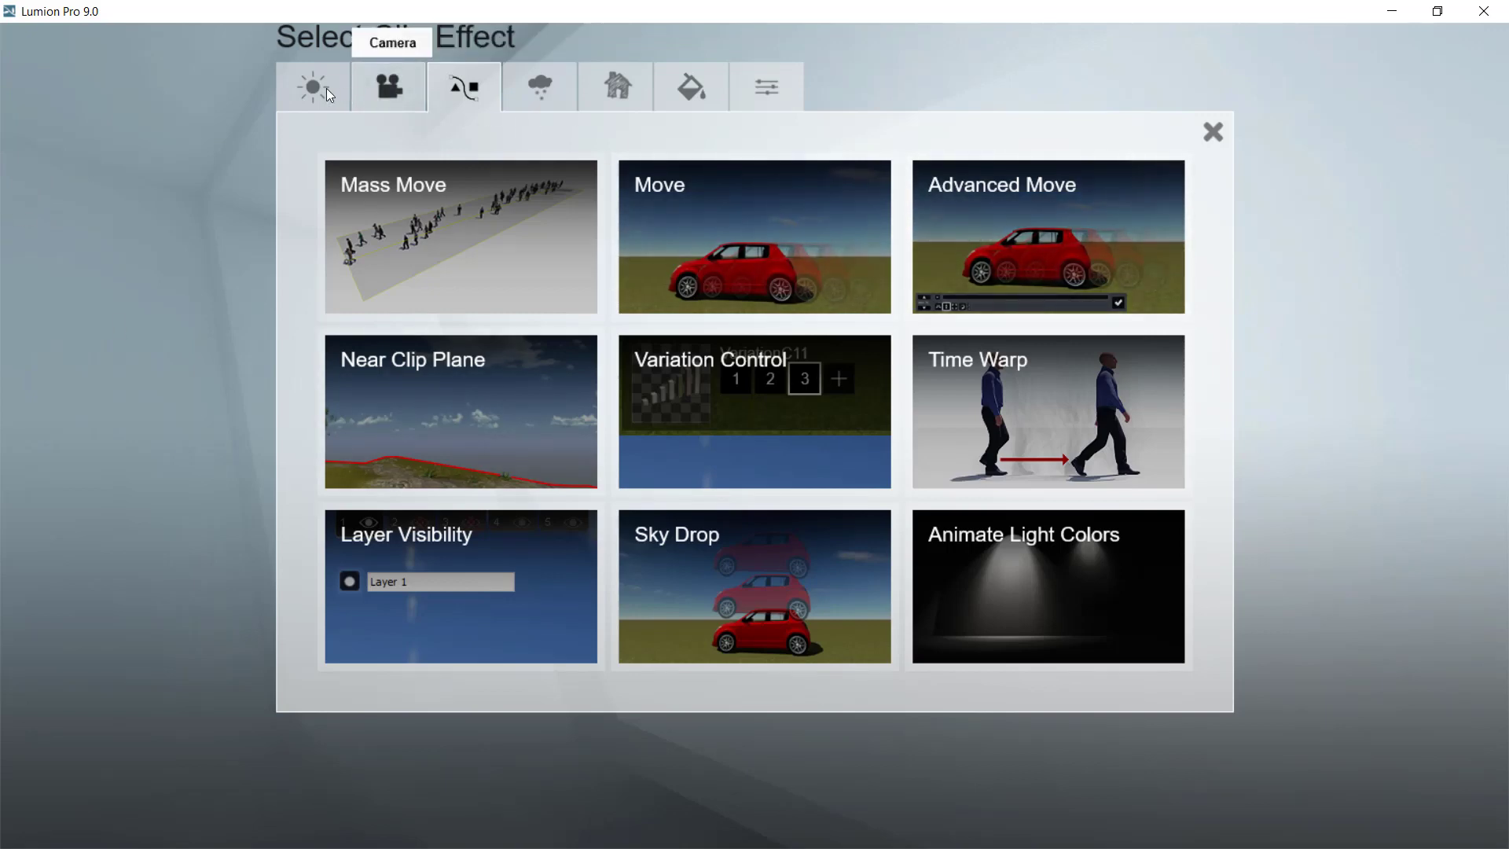
{"action": "left_click", "coordinate": [303, 89]}
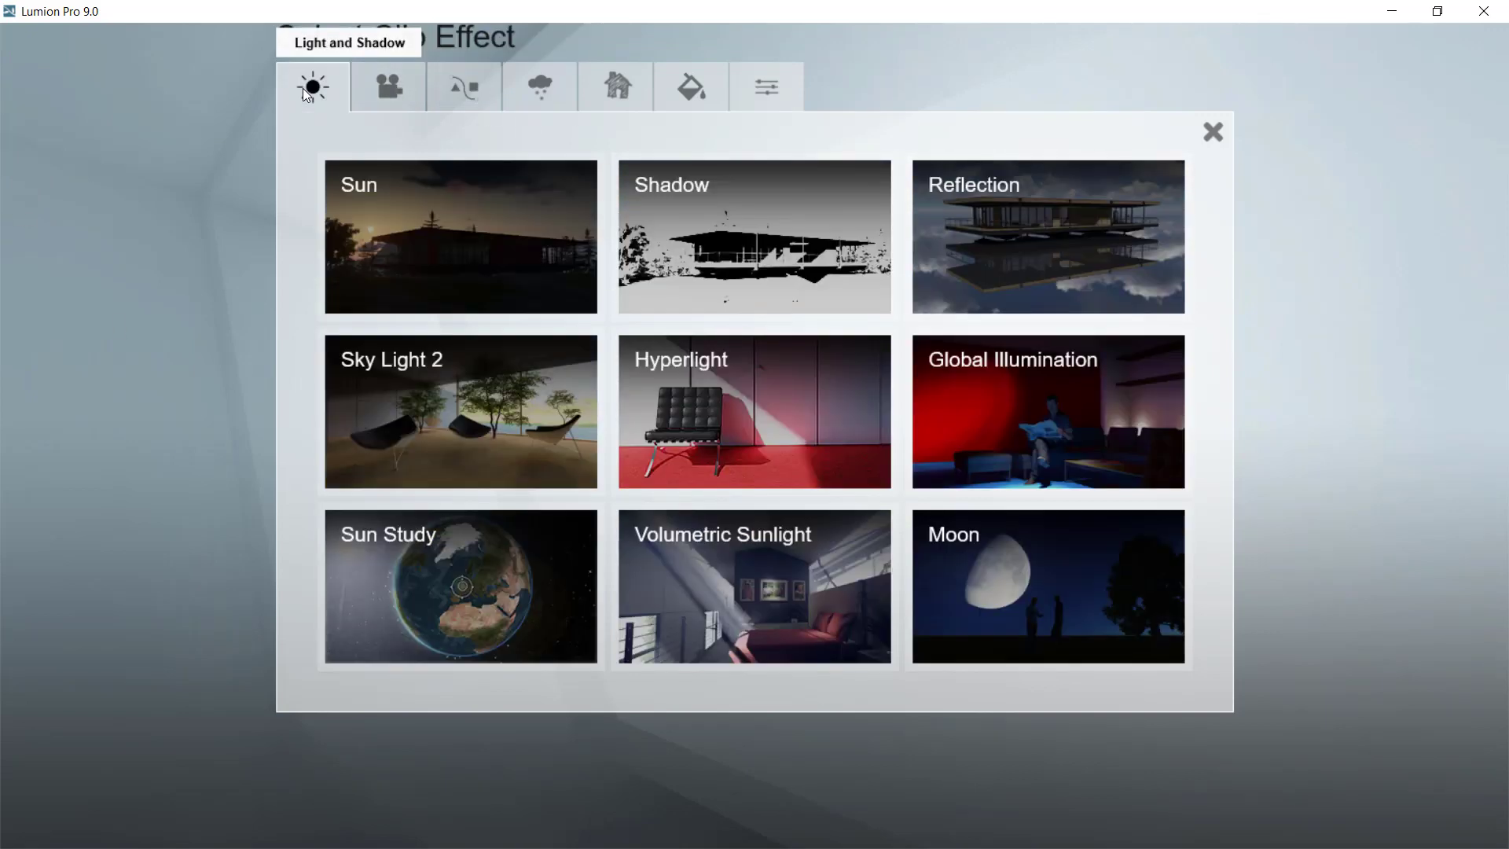
{"action": "left_click", "coordinate": [1032, 245]}
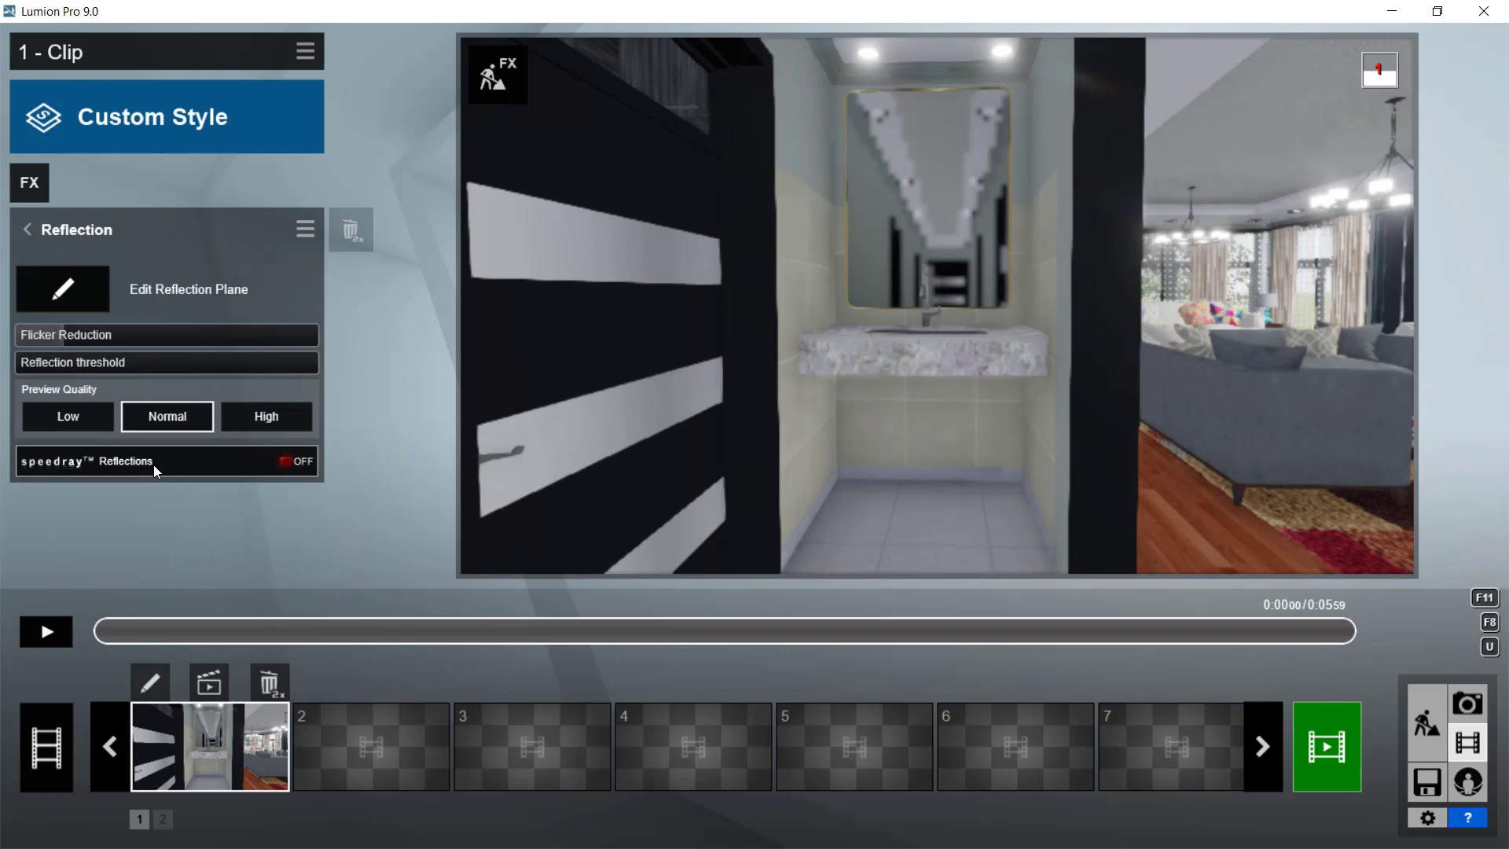
{"action": "left_click", "coordinate": [304, 464]}
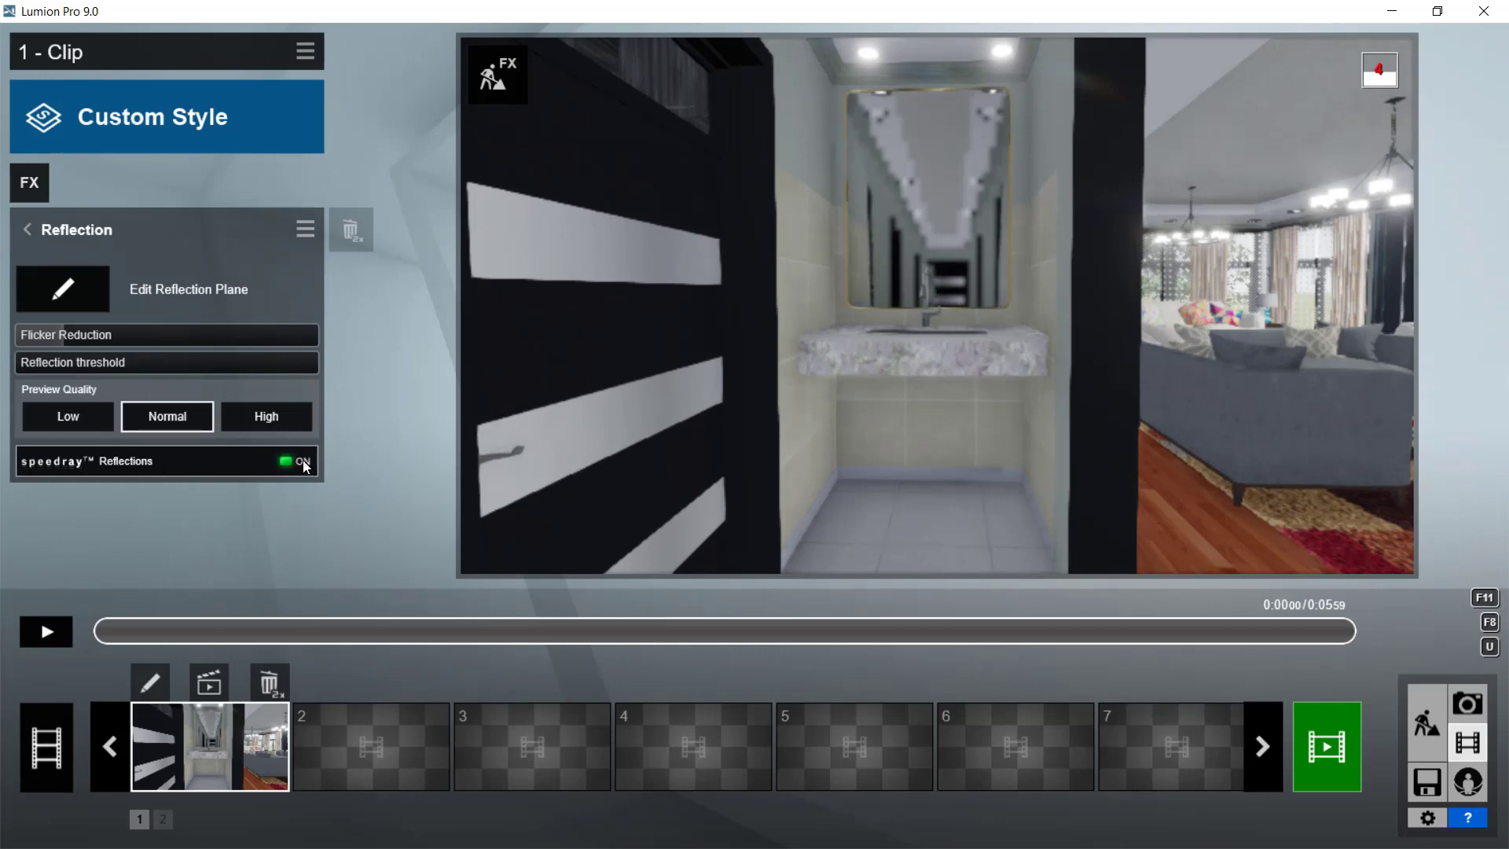
{"action": "mouse_move", "coordinate": [104, 371]}
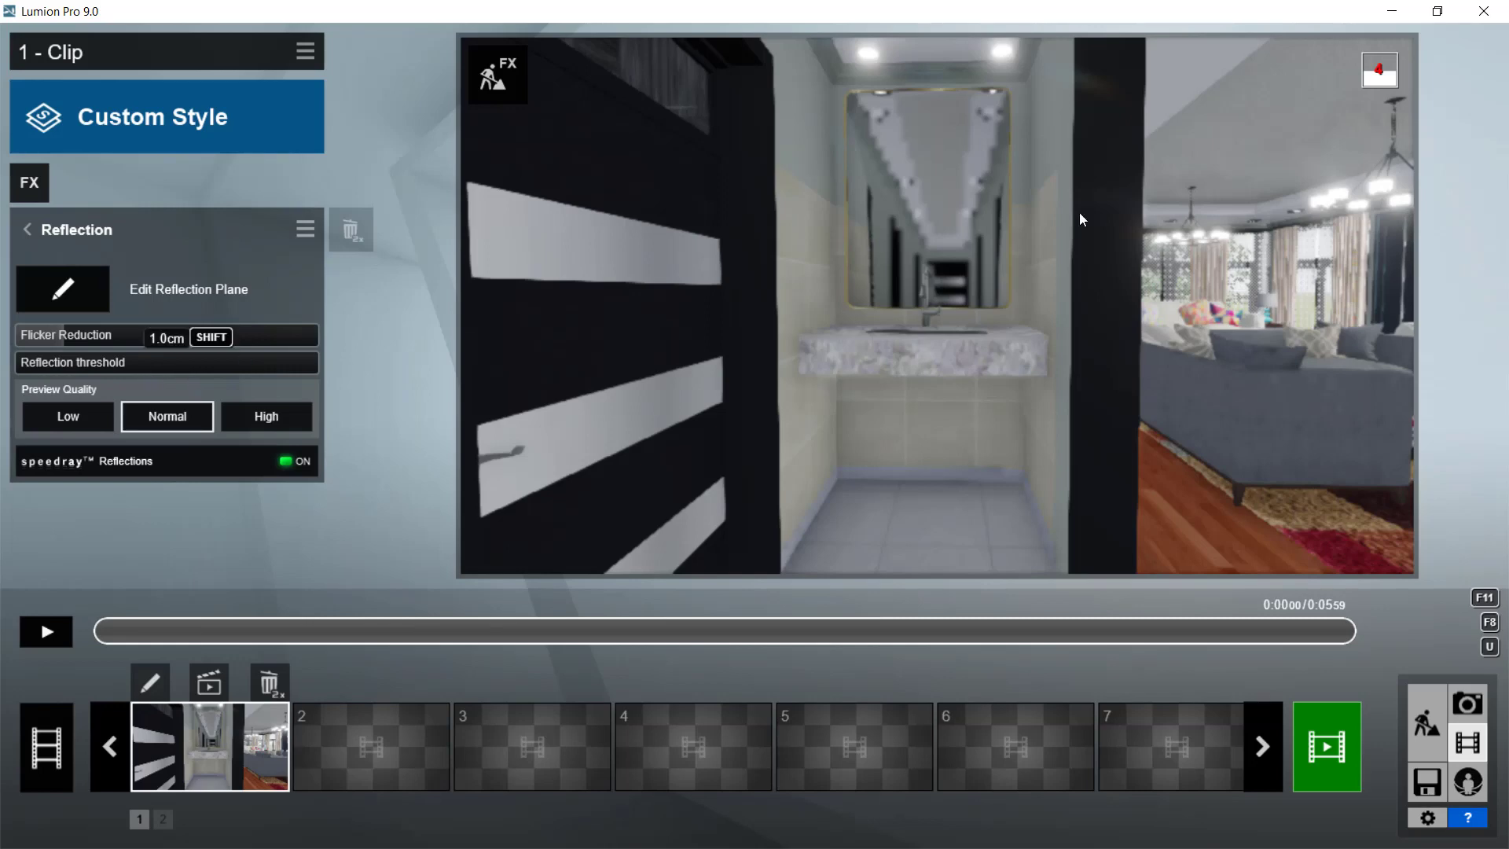
Add a reflection plane on the vanity mirror surface and return to the movie editor.
{"action": "left_click", "coordinate": [61, 297]}
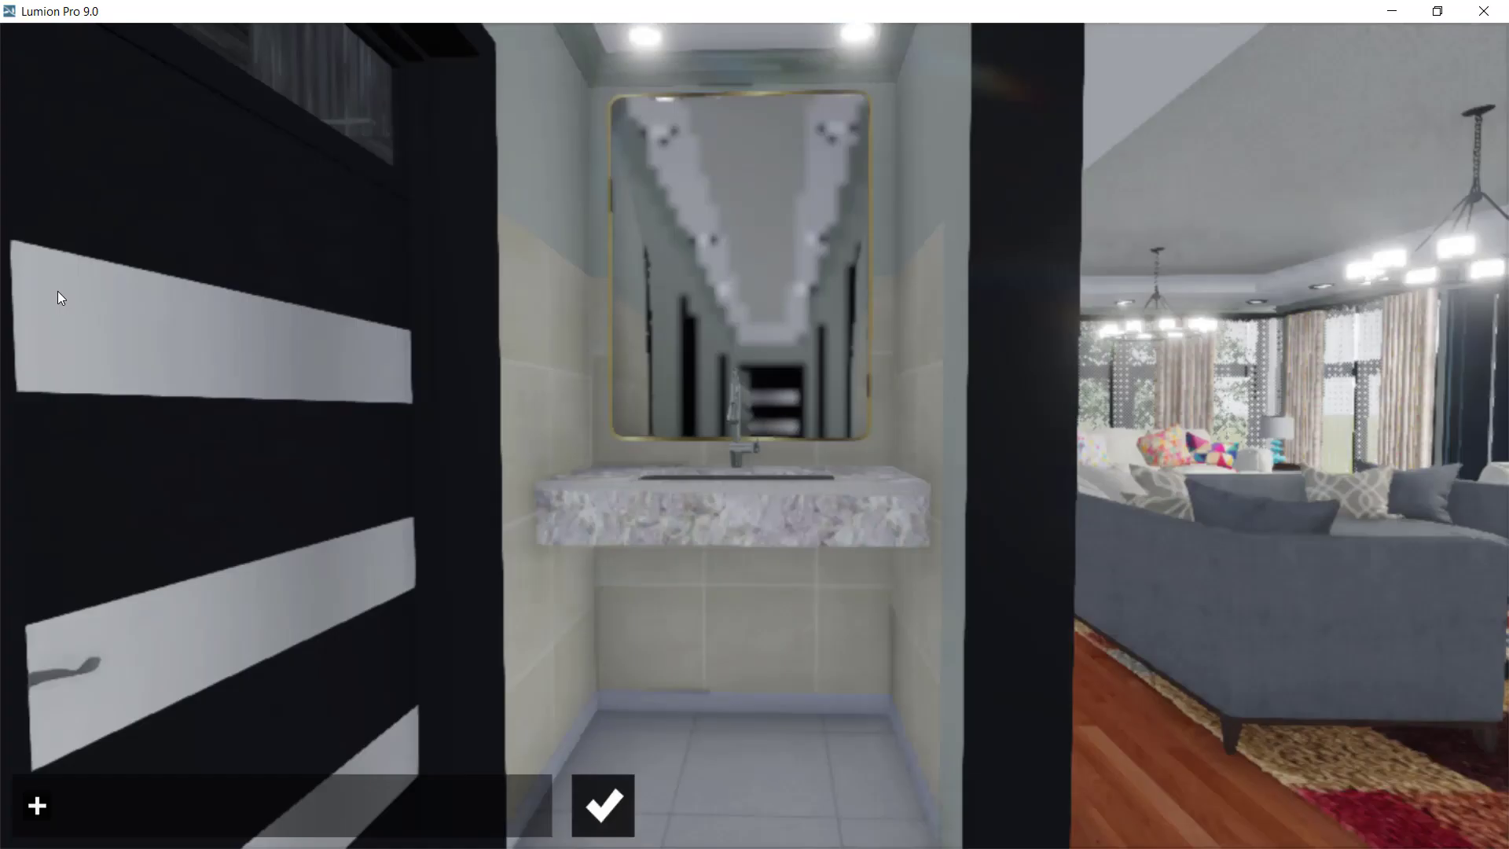
{"action": "left_click", "coordinate": [37, 814]}
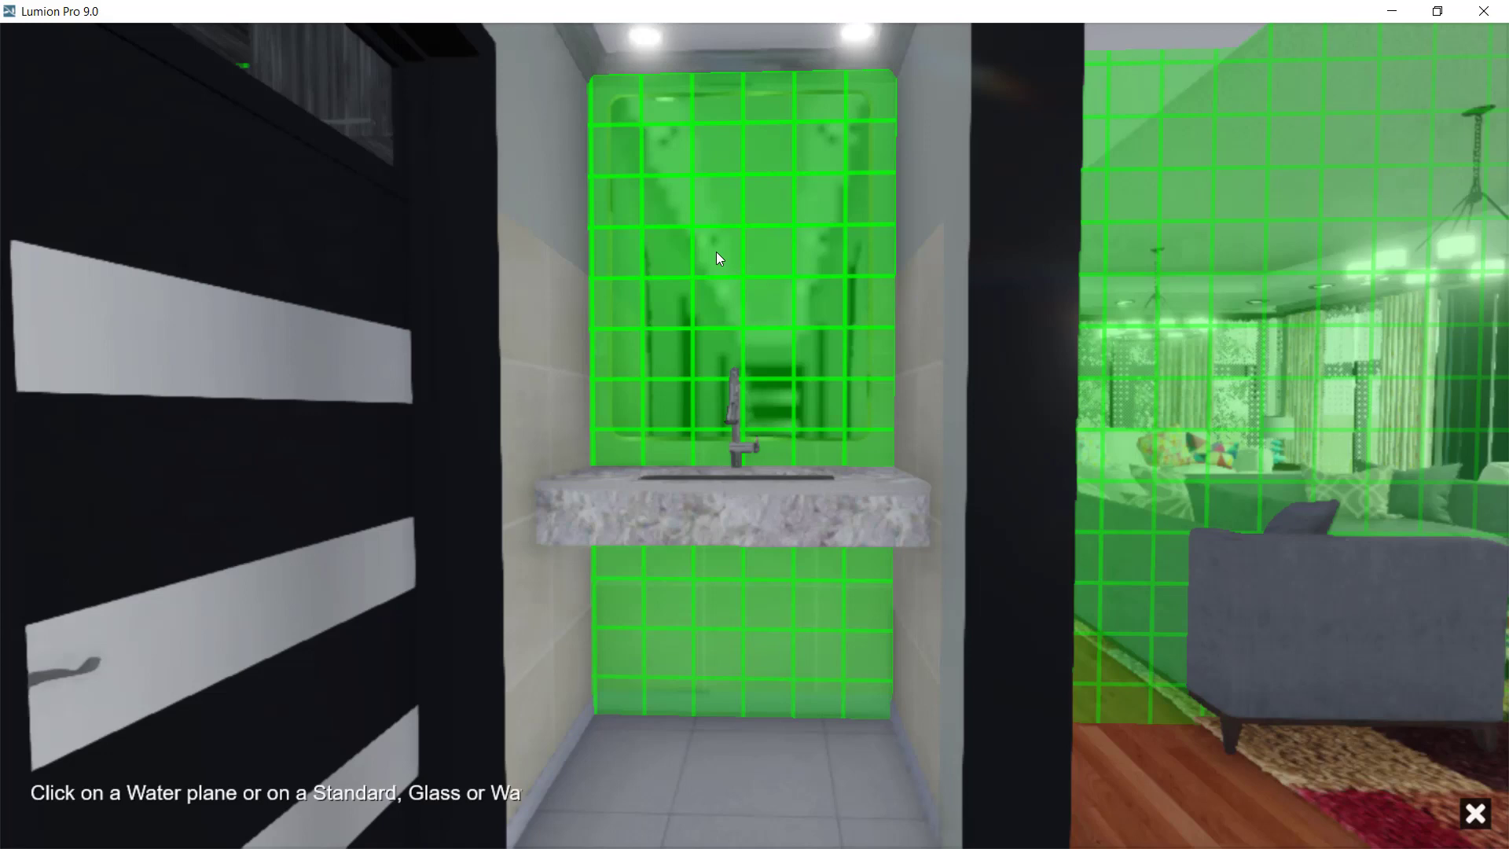
{"action": "left_click", "coordinate": [718, 258]}
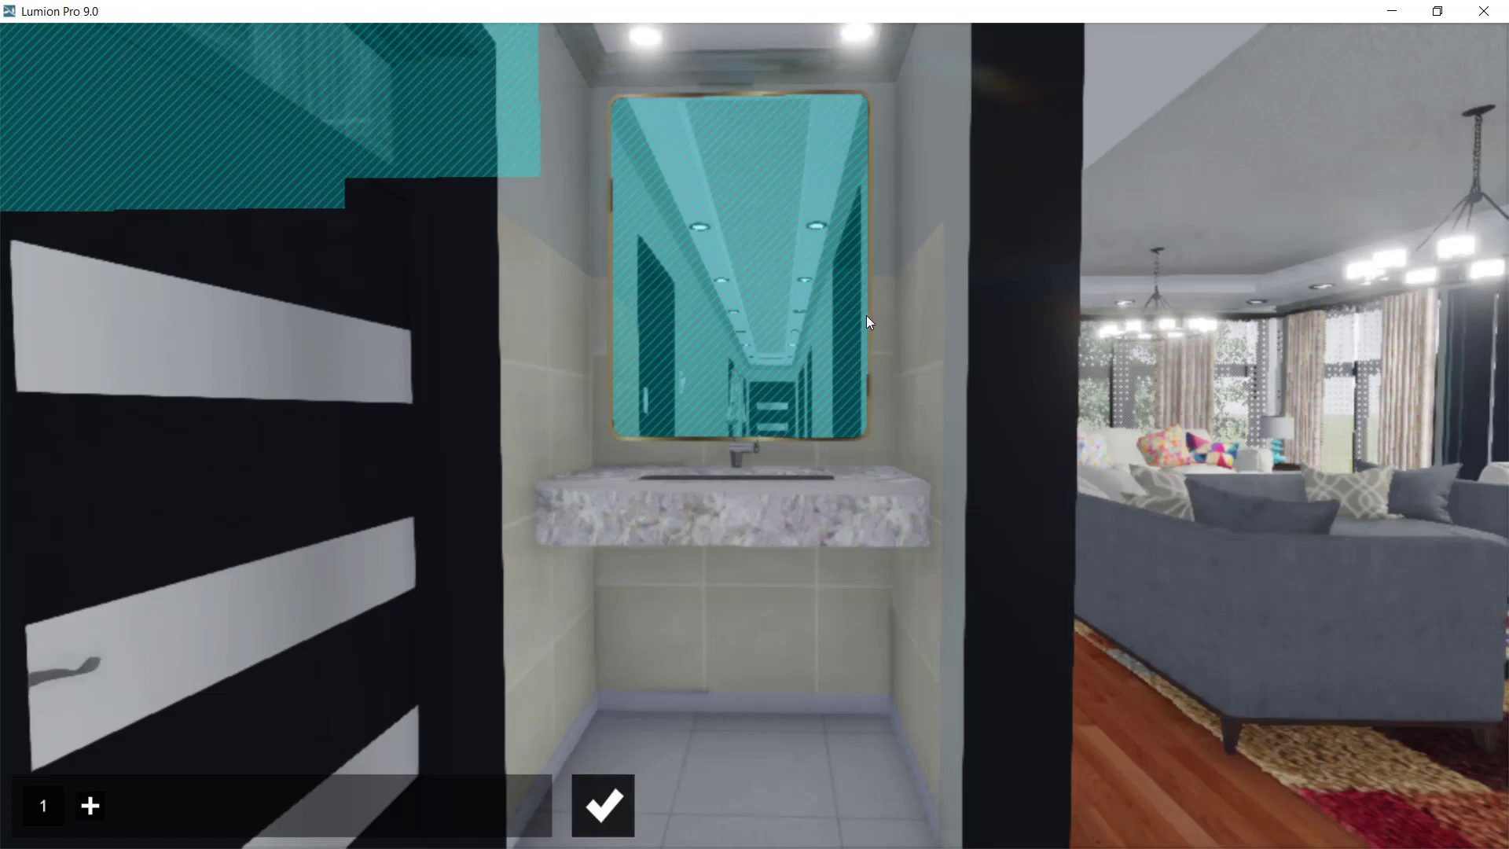
{"action": "key", "text": "Escape"}
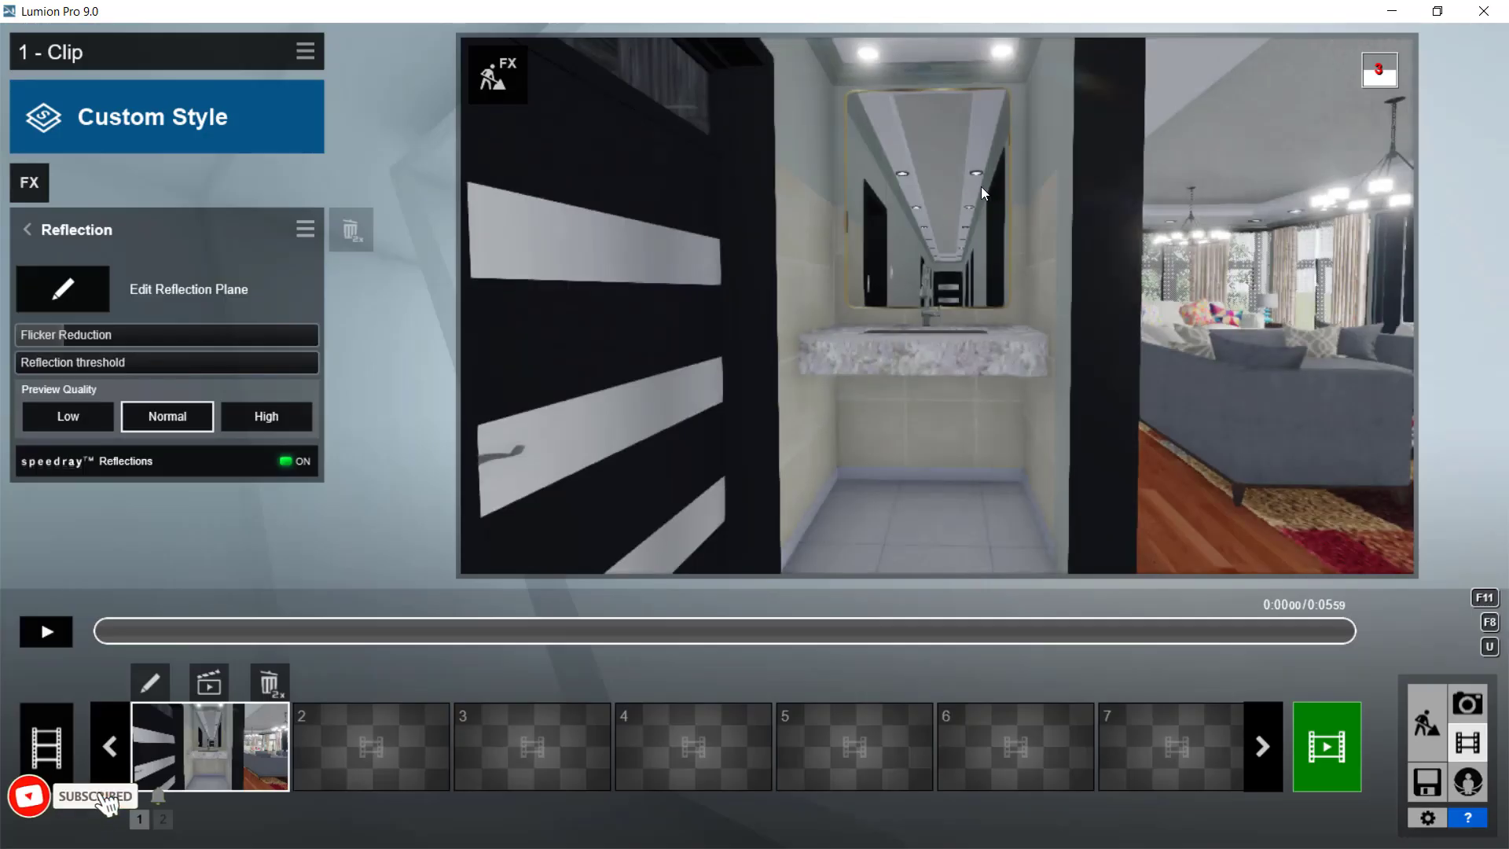